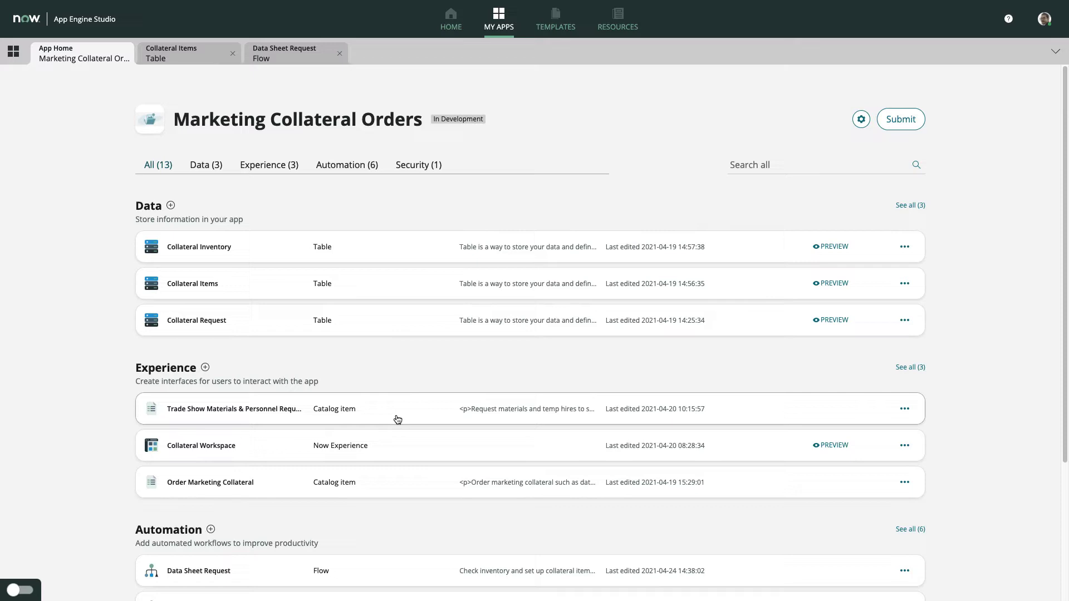
Review the Collateral Items fields and Data Sheet Request flow, then begin adding a new experience.
scroll(391, 472, down, 3)
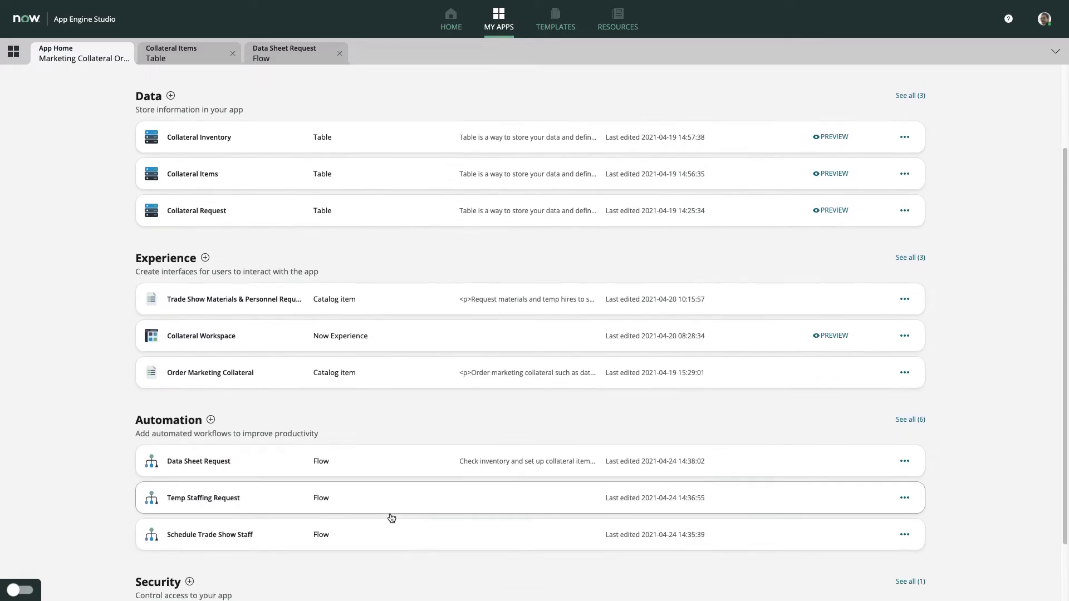
scroll(372, 550, down, 1)
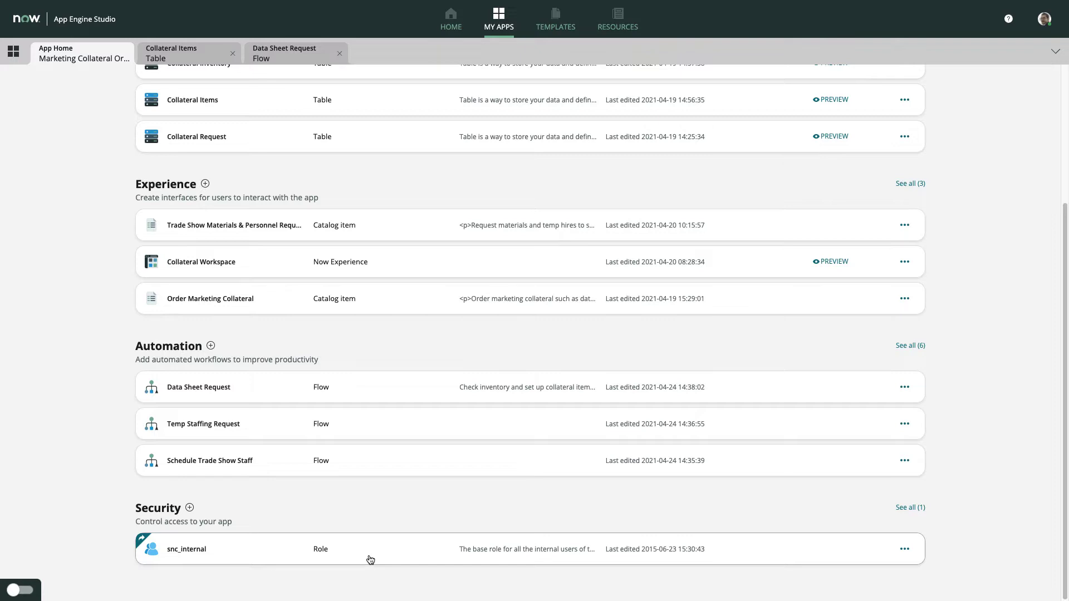
scroll(112, 343, up, 3)
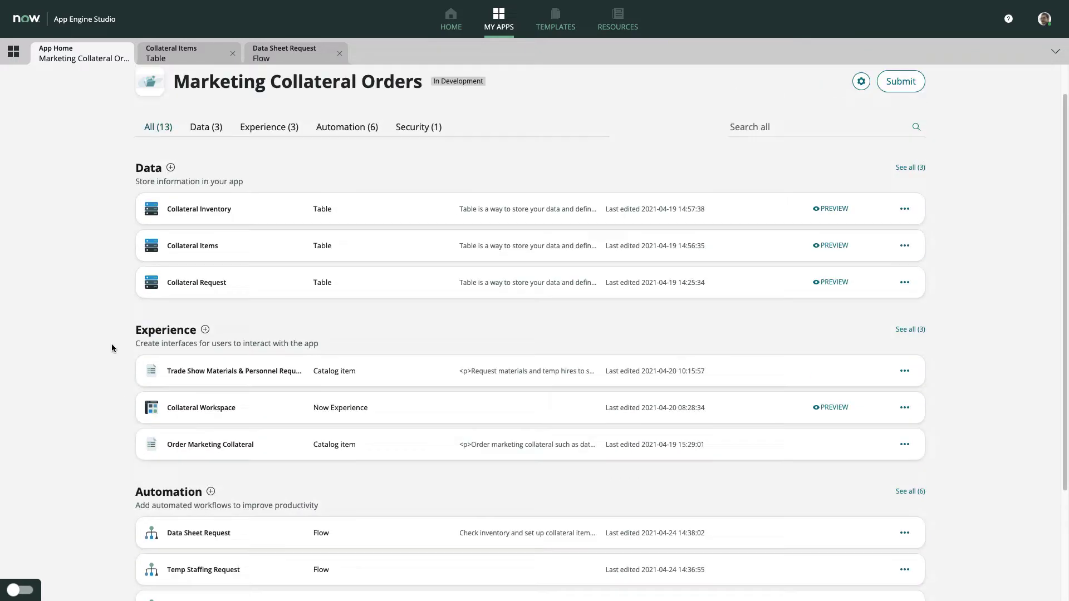
scroll(112, 343, up, 1)
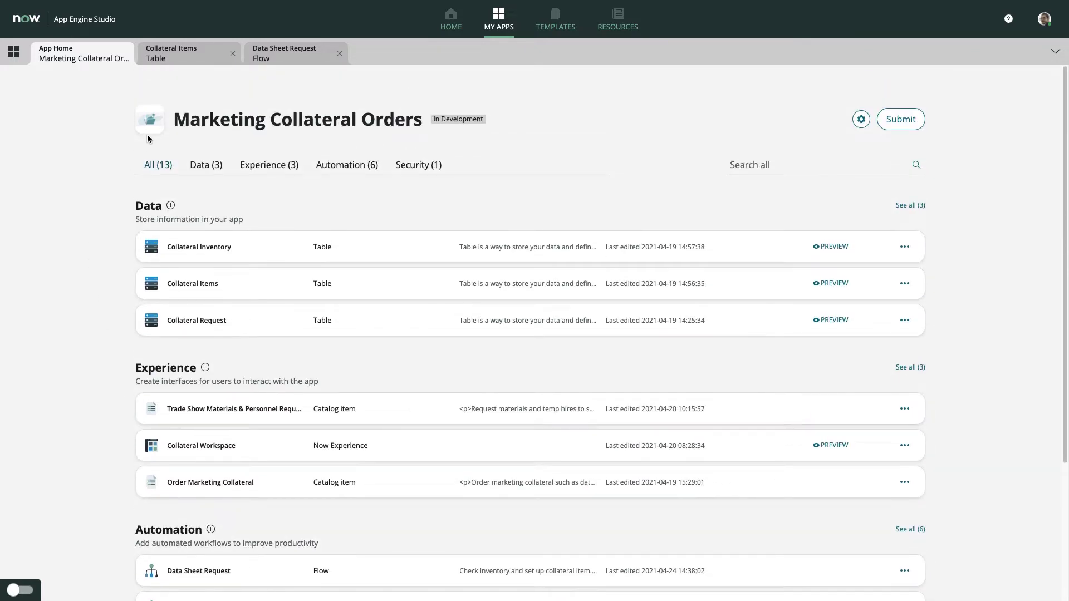
click(180, 62)
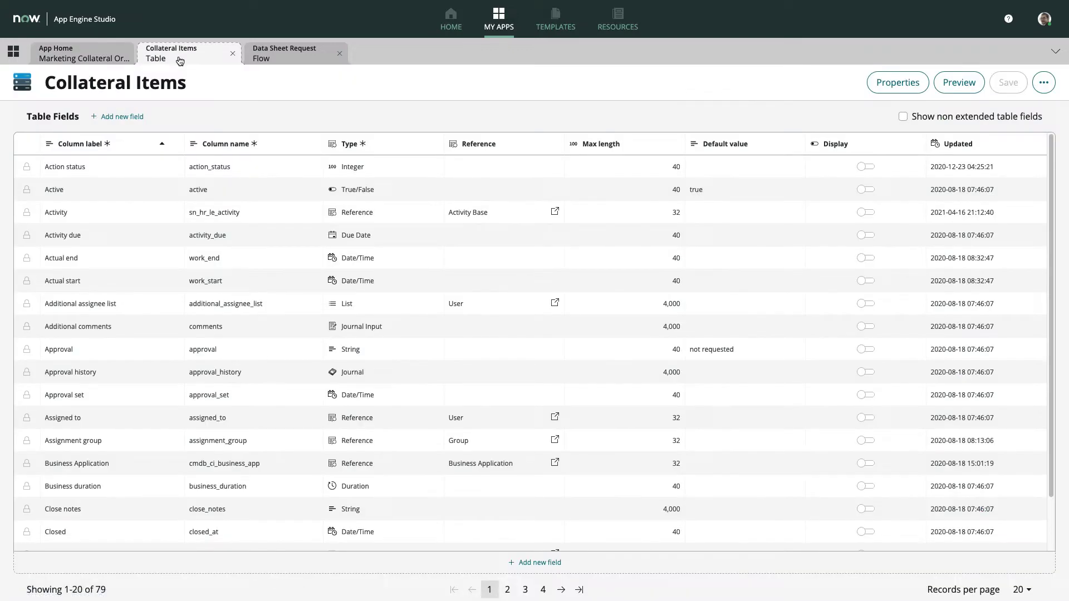
click(275, 62)
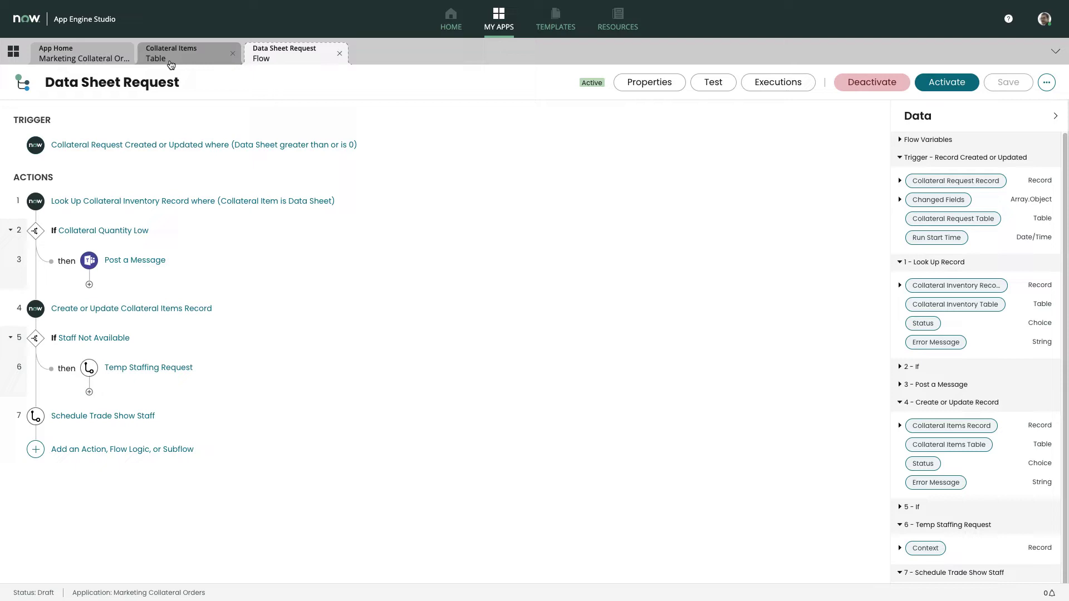
click(111, 61)
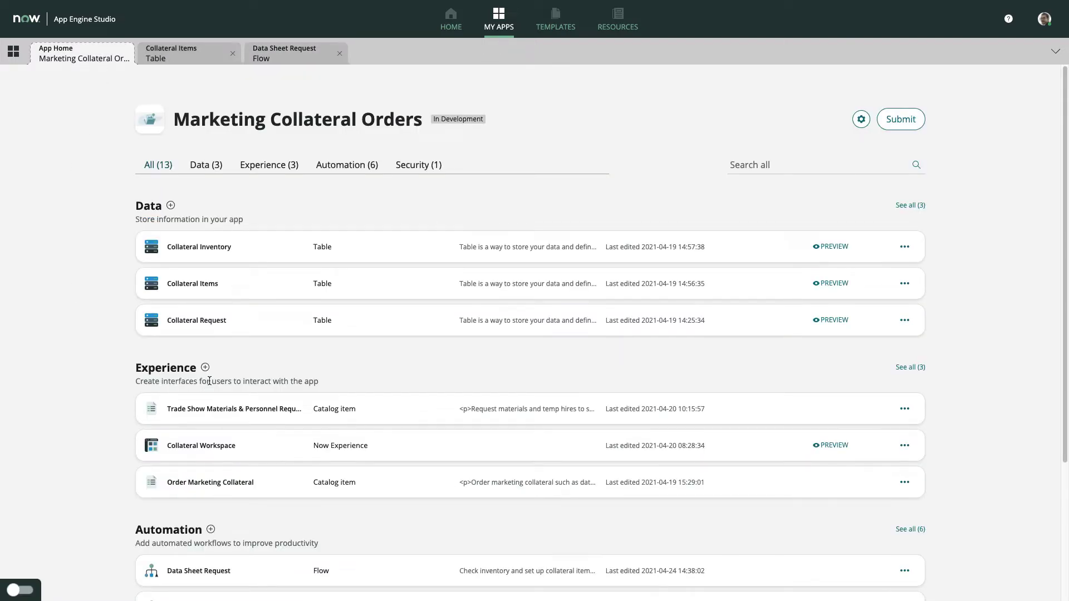
click(206, 368)
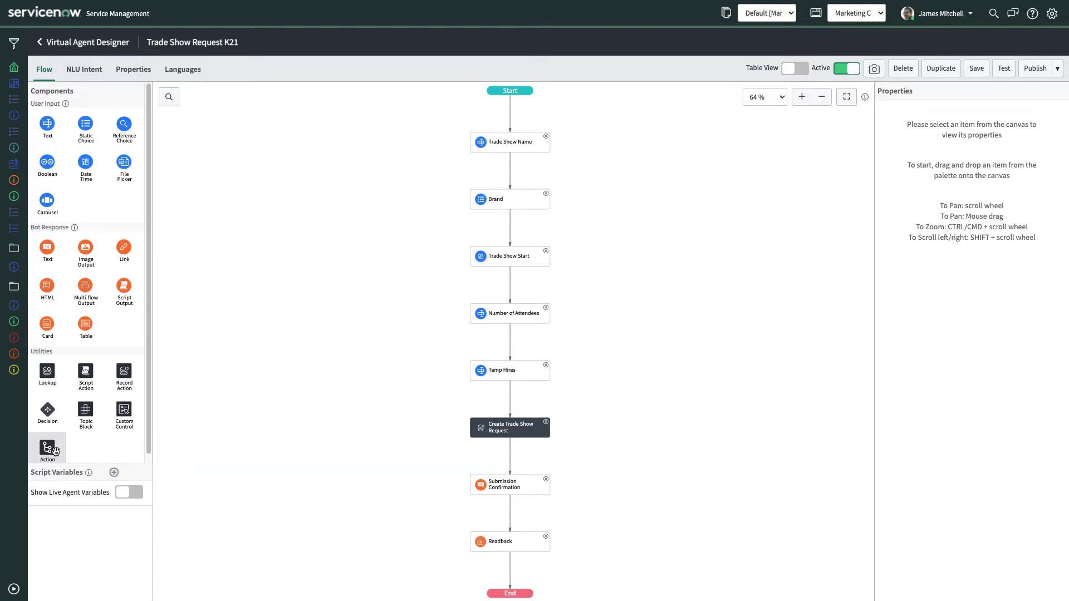
Drag a Decision component over the Trade Show Request K21 flow to preview its drop targets.
mouse_move(48, 410)
mouse_down()
mouse_move(155, 408)
mouse_move(50, 409)
mouse_up()
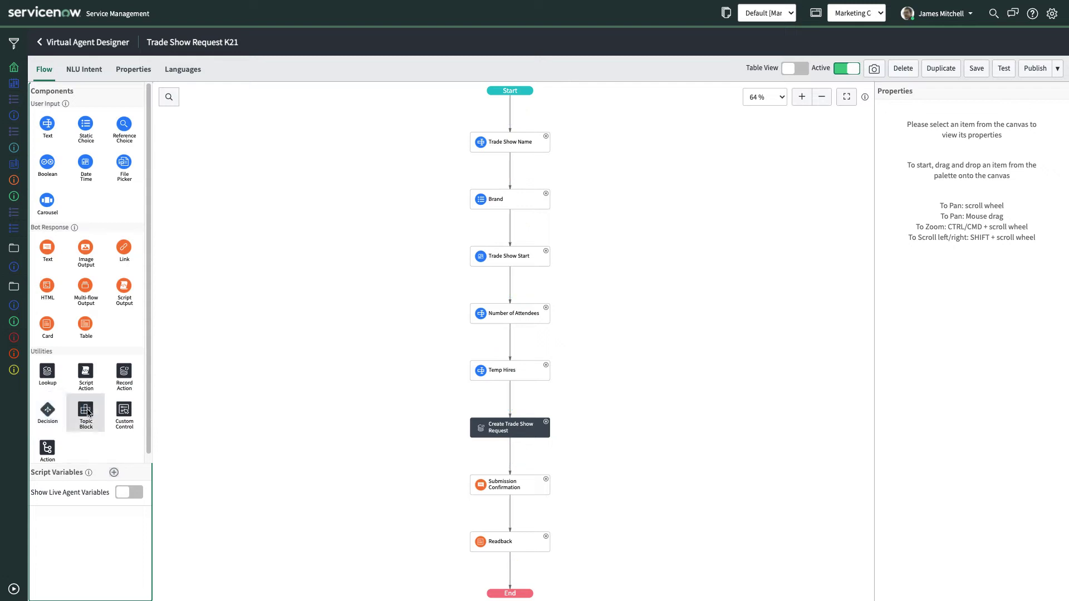
Inspect the Trade Show Name, Brand, Trade Show Start and Create Trade Show Request nodes, then the intent's utterances.
click(521, 146)
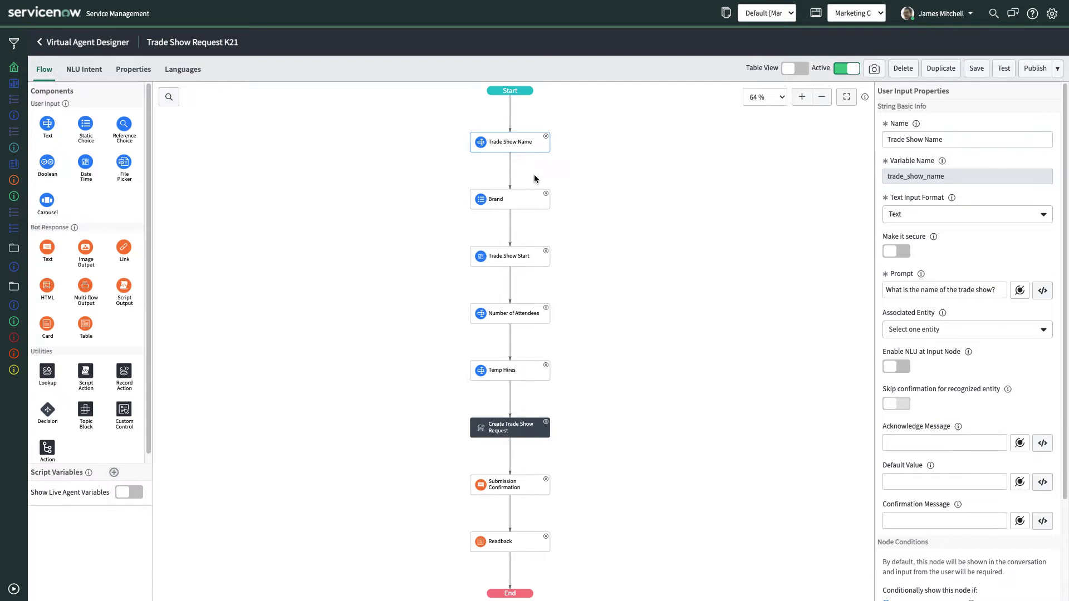
click(528, 199)
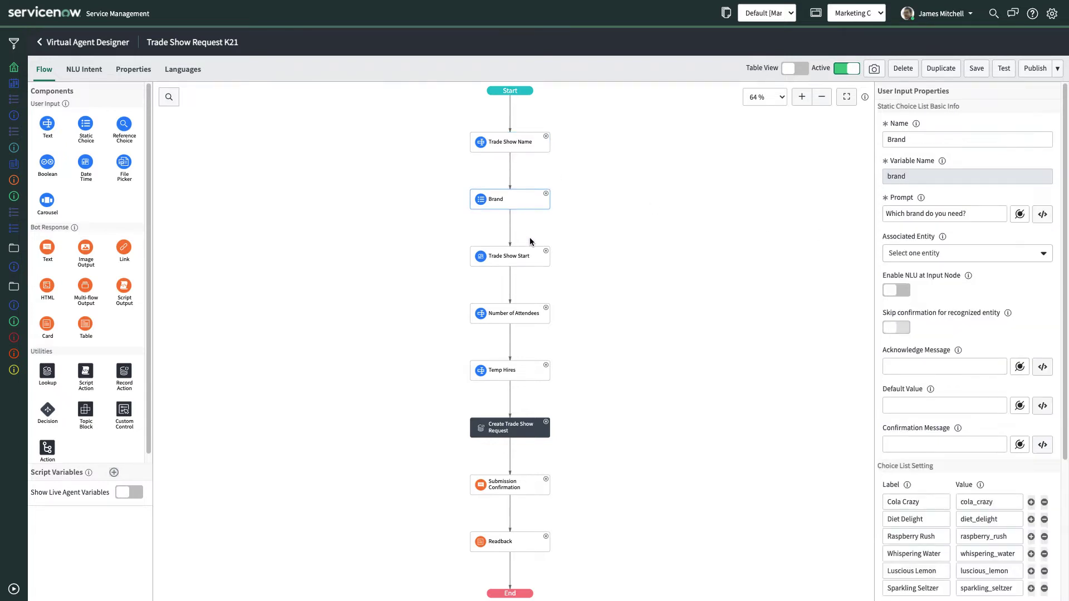
click(529, 258)
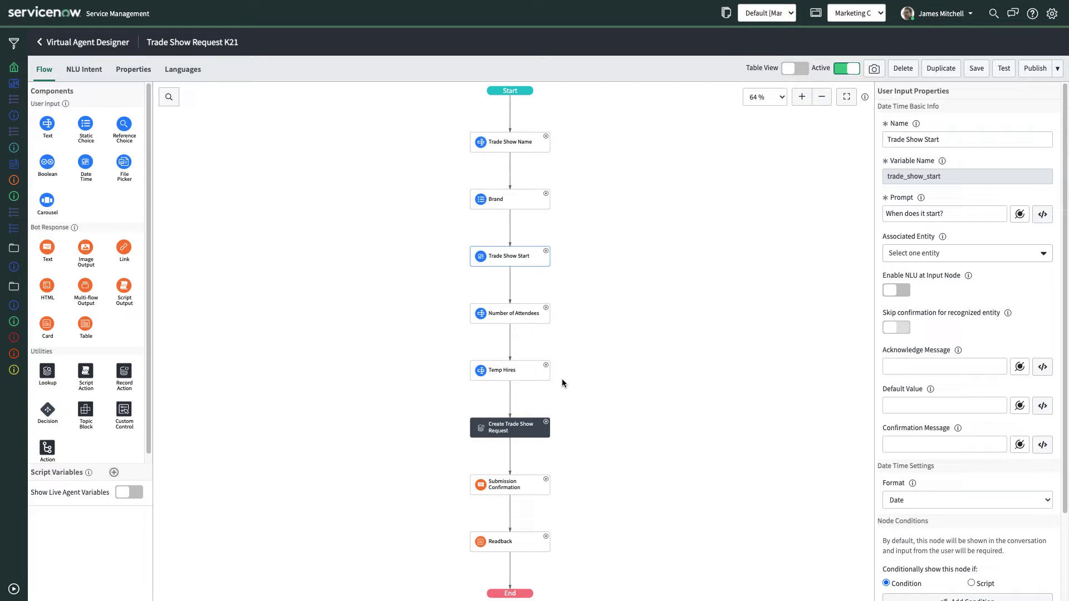
click(530, 430)
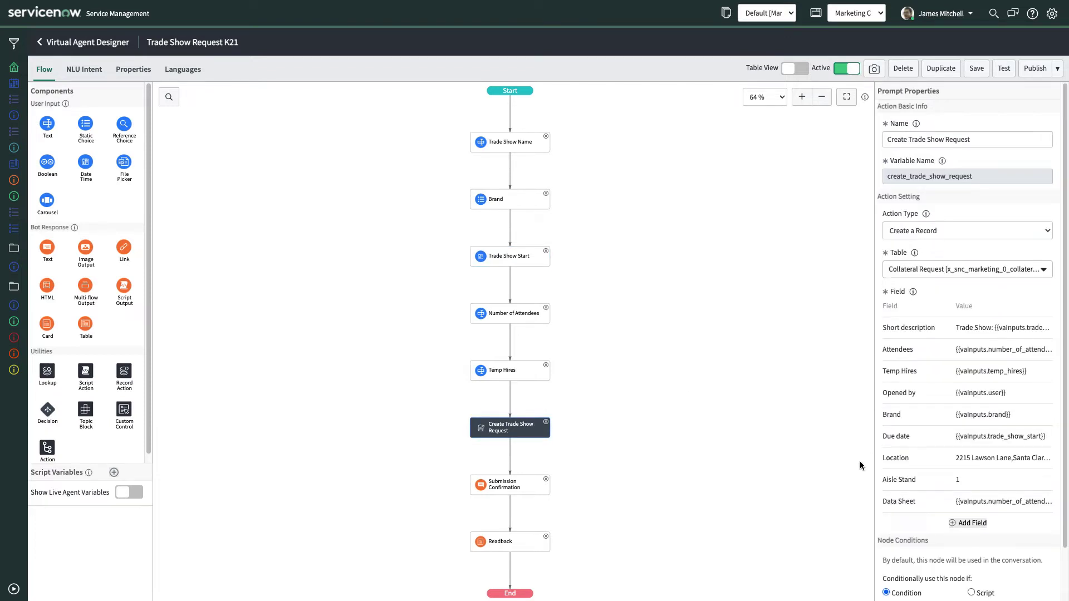
click(87, 70)
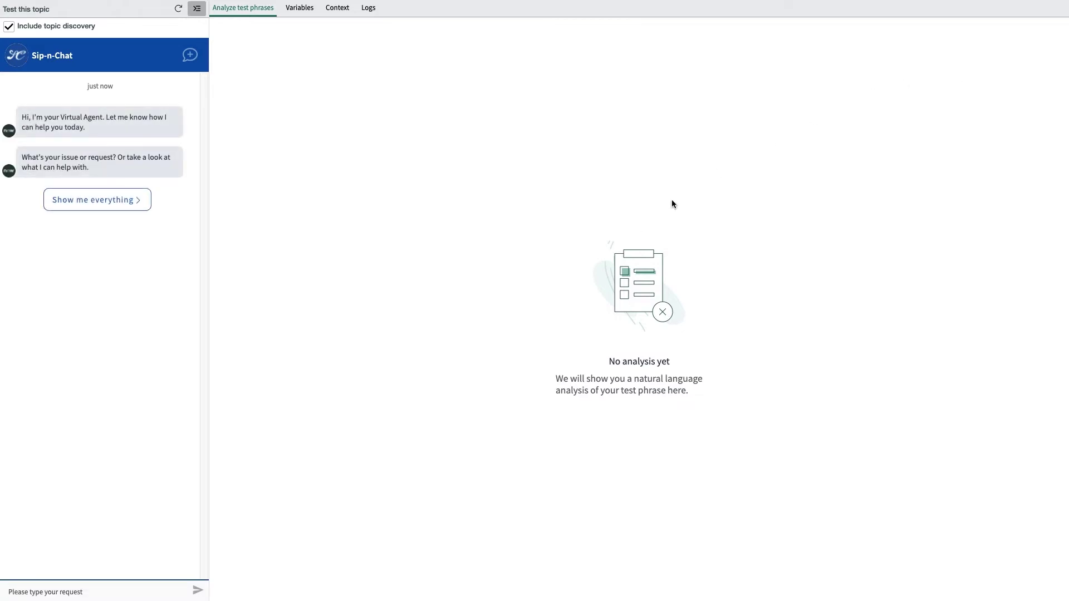
Send 'I need help with an order' in the test chat and watch the topic variables.
text(I need)
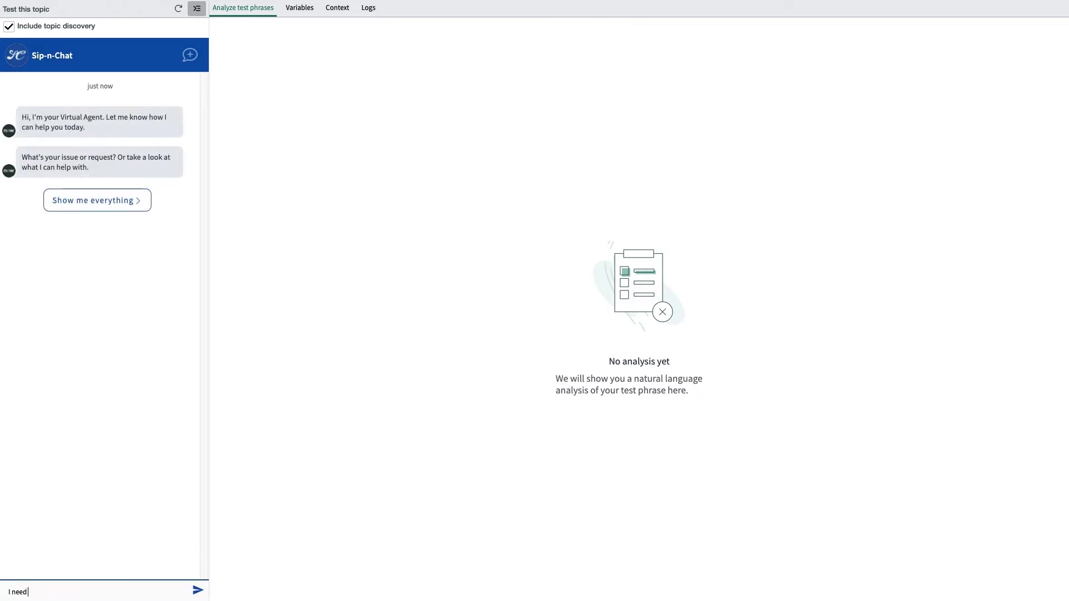
text( help with an order)
key(Return)
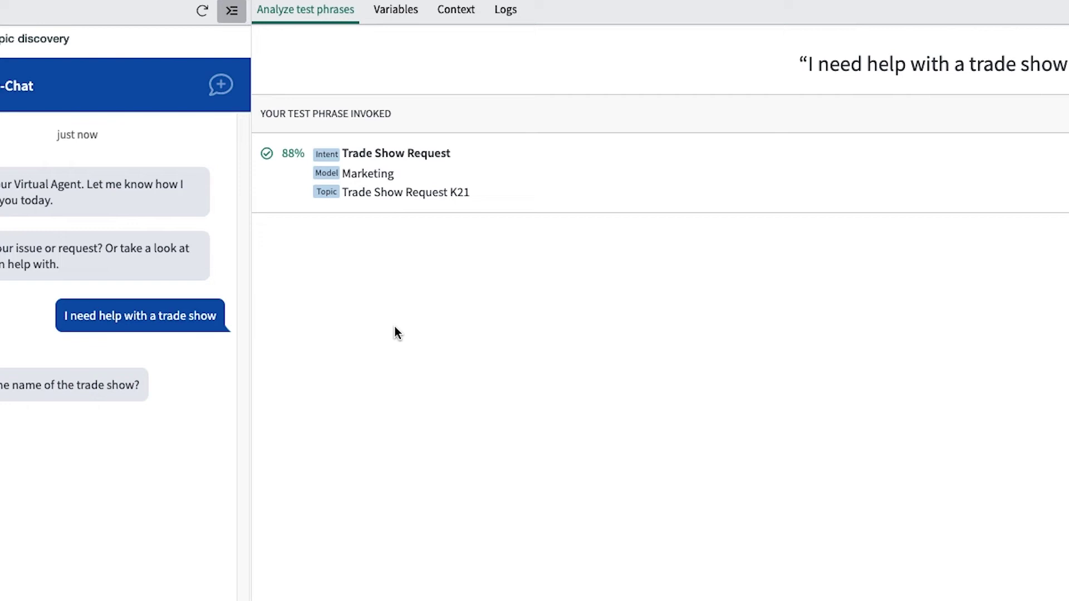
click(301, 8)
Answer with 'Test Show', brand Diet Delight and a July 14 start date.
click(99, 583)
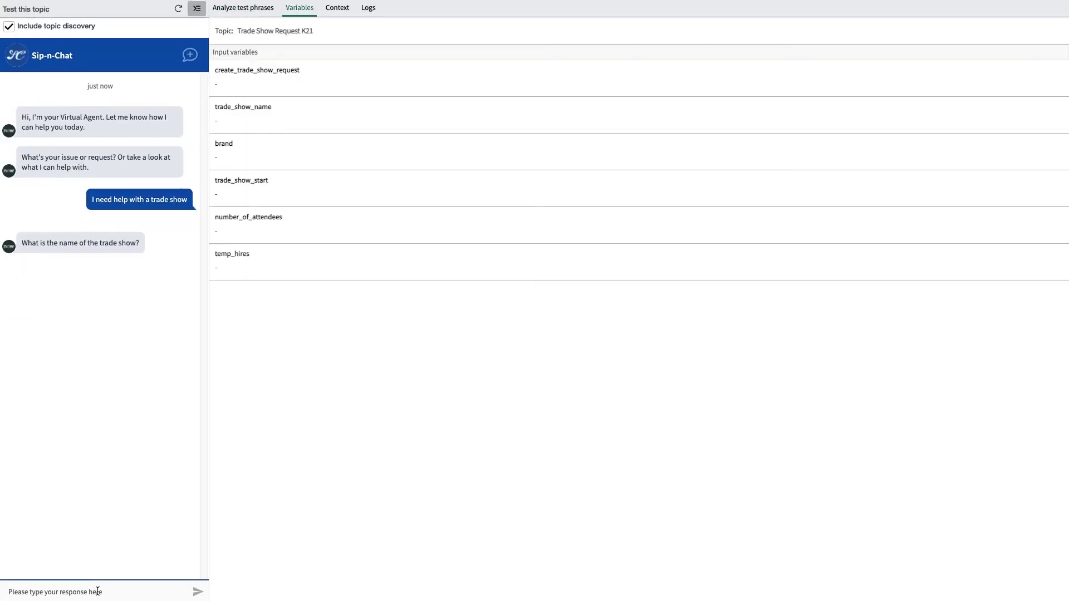
text(Test Show)
key(Return)
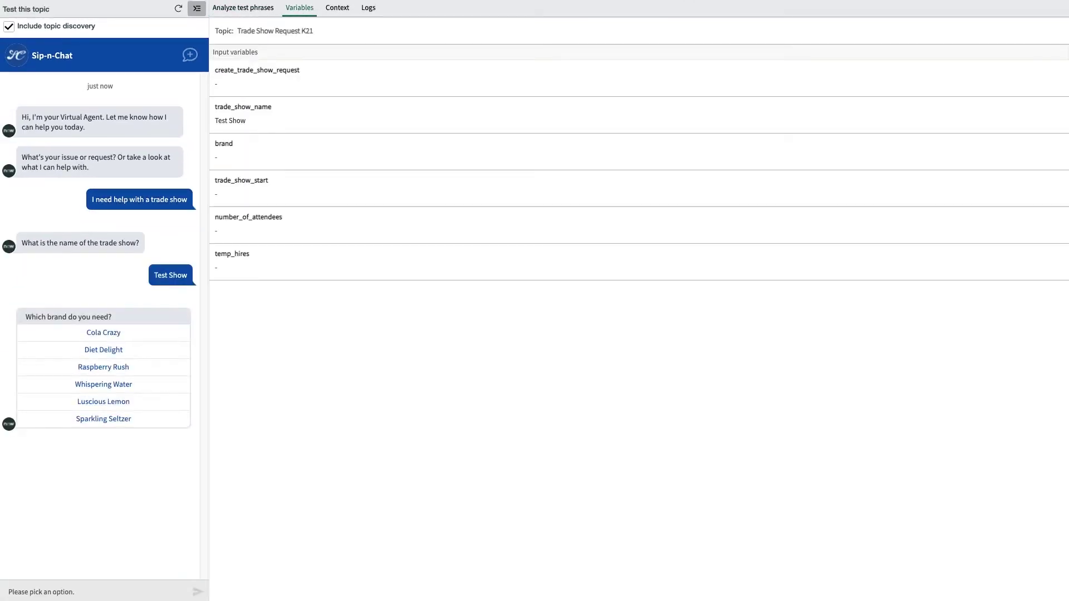
click(133, 347)
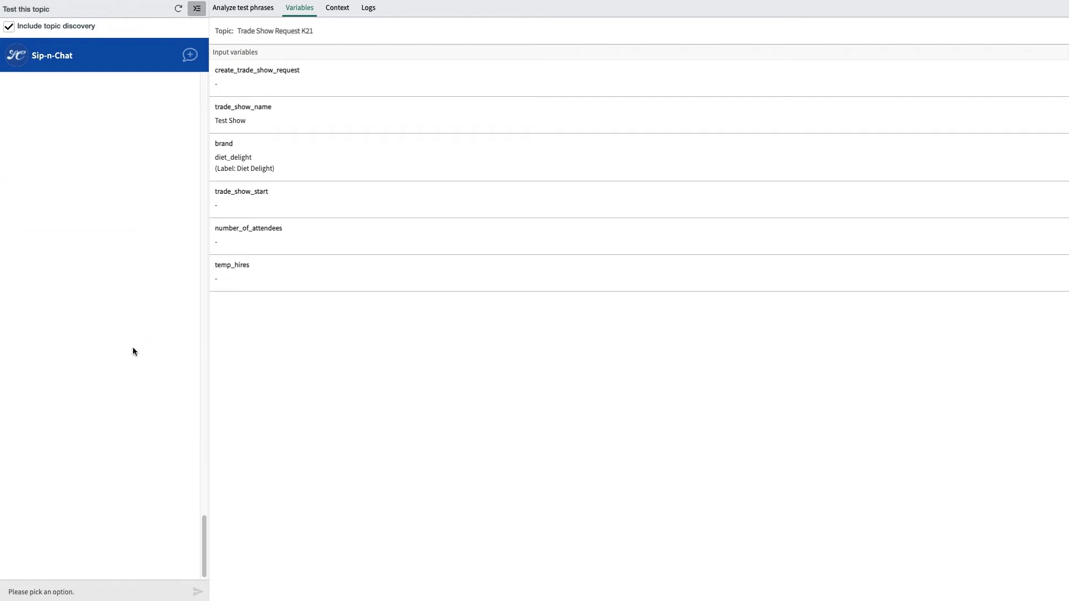
click(103, 463)
click(126, 556)
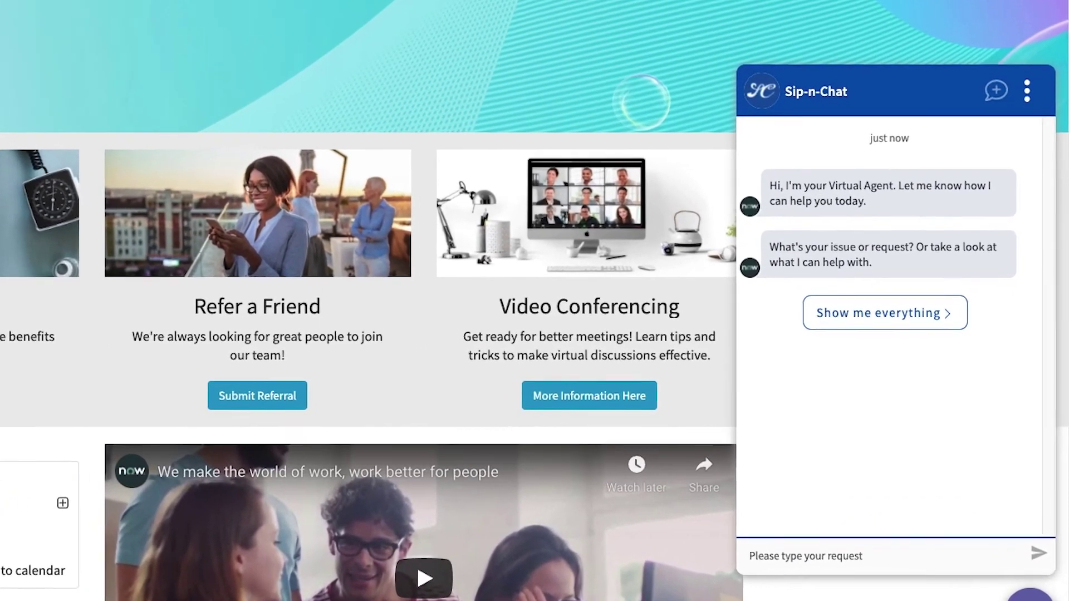
Ask the portal chat for trade show help and name the show 'Summer Expo 2021'.
text(I)
text( need)
text( hel)
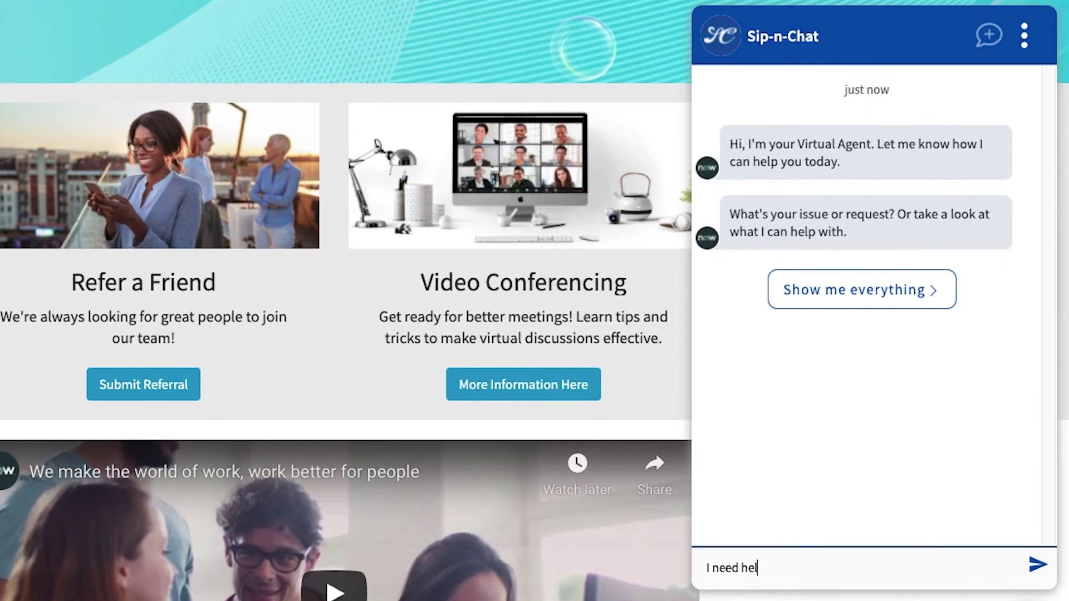
text(p preparing for a t)
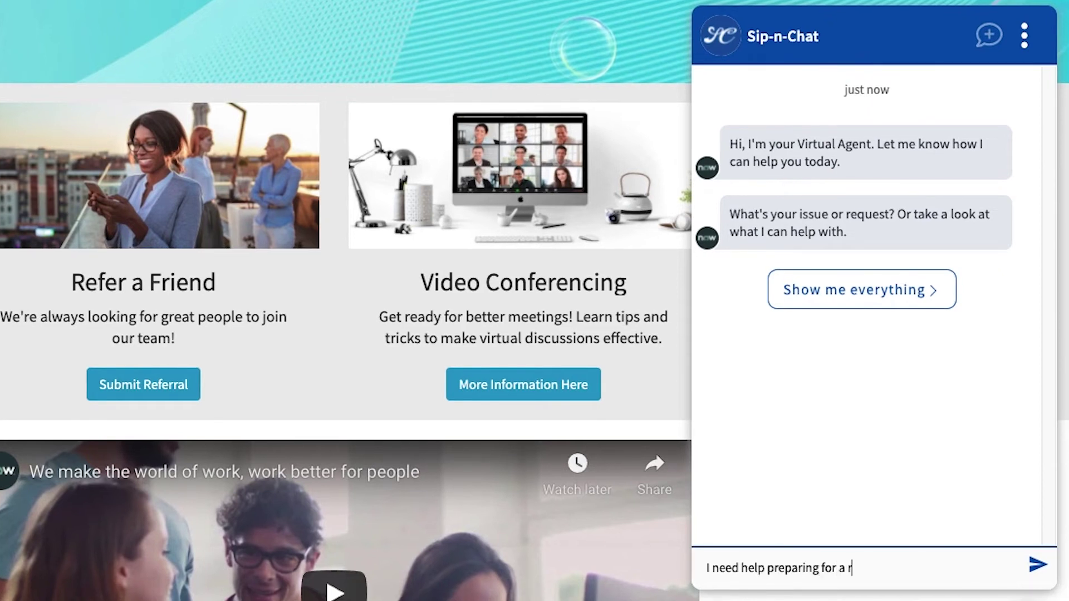
text(rade show)
key(Return)
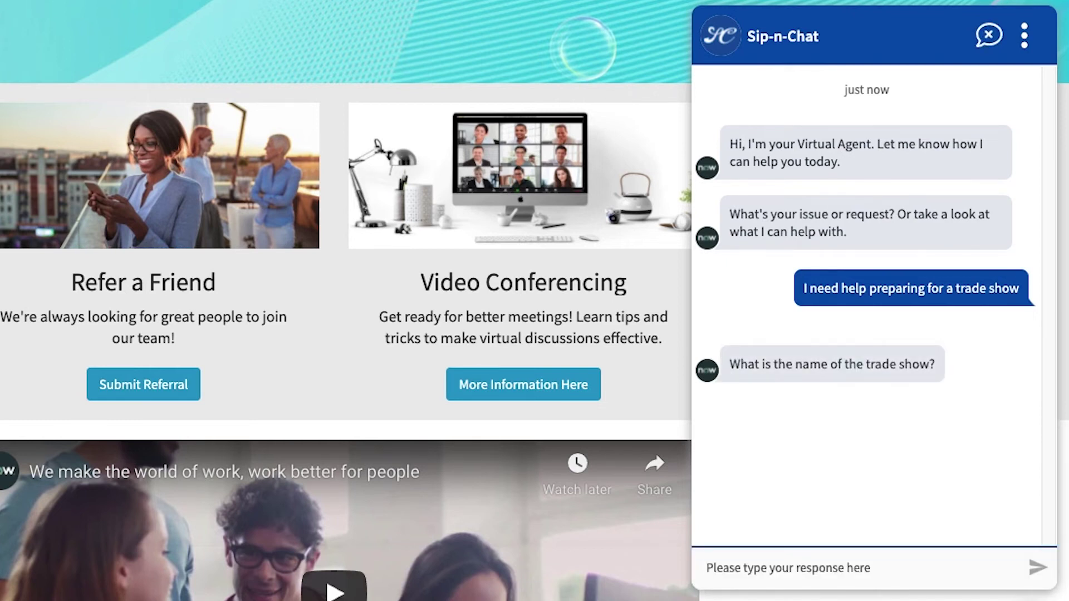
text(Summer E)
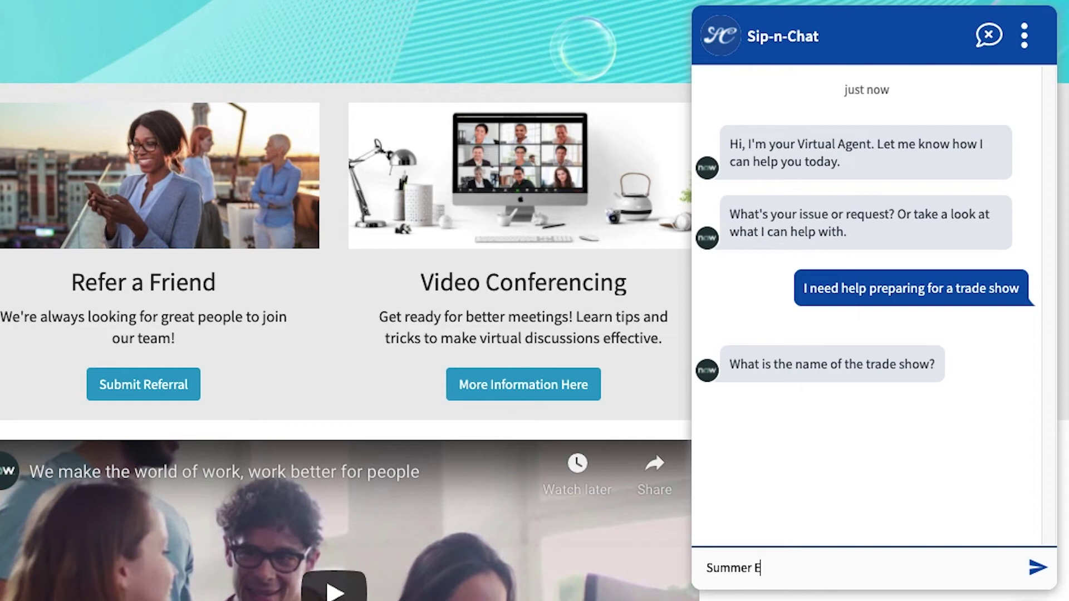
text(xpo 2021)
key(Return)
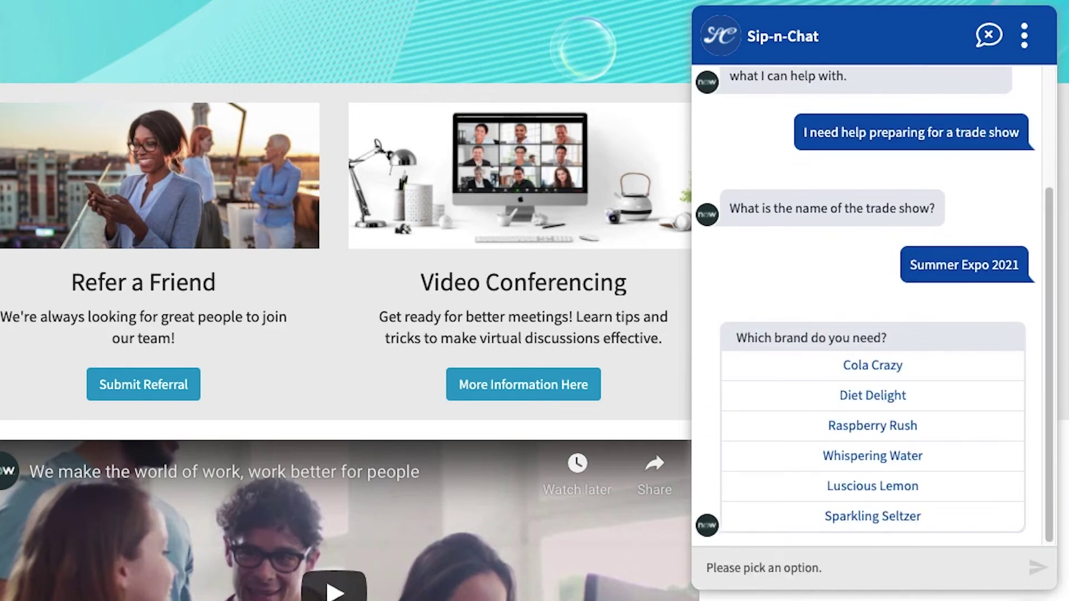
Choose Diet Delight and a start date, then decline further help to finish the request.
click(941, 398)
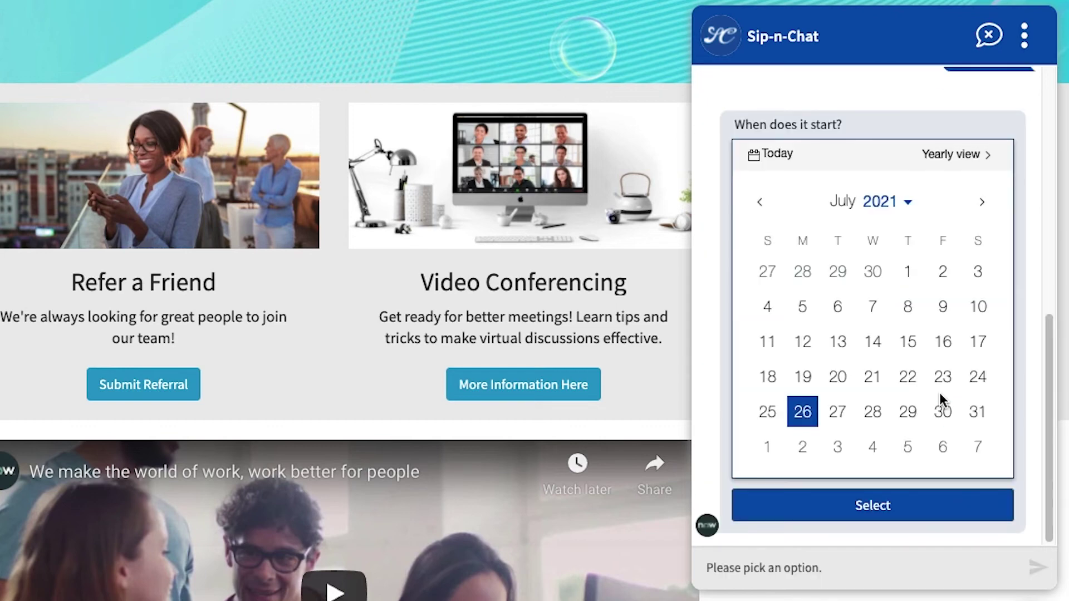
click(908, 412)
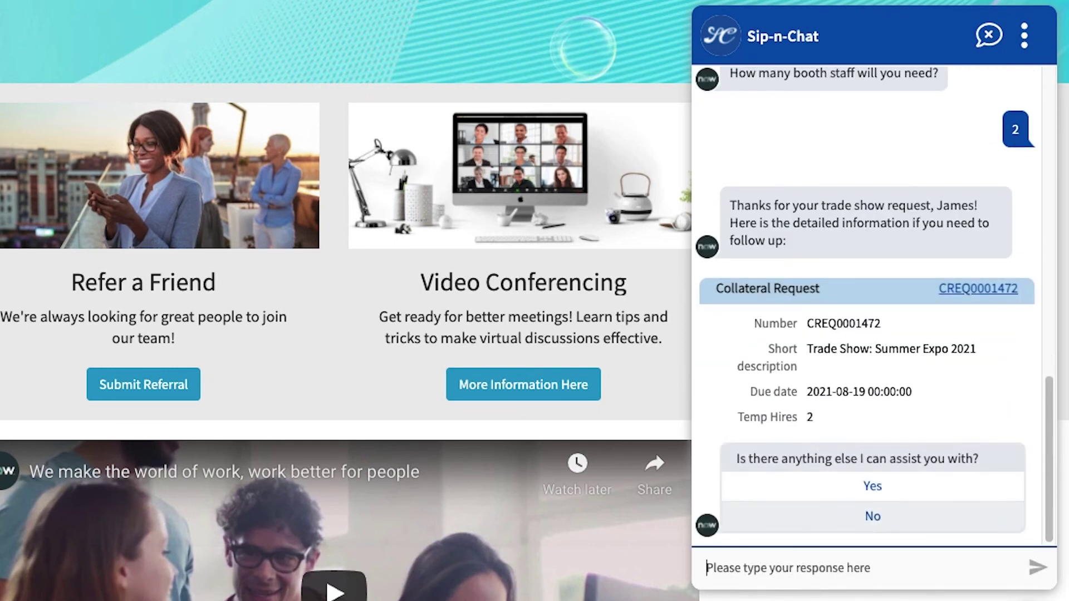
click(887, 519)
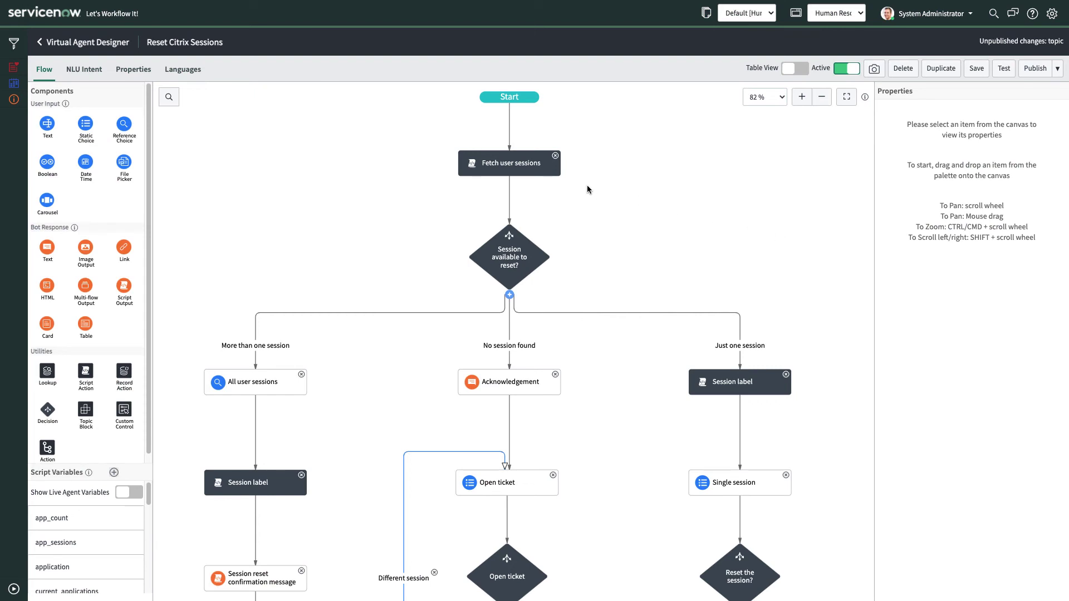
Inspect the Fetch user sessions script step and pan down to the End and Reset session branches.
click(533, 175)
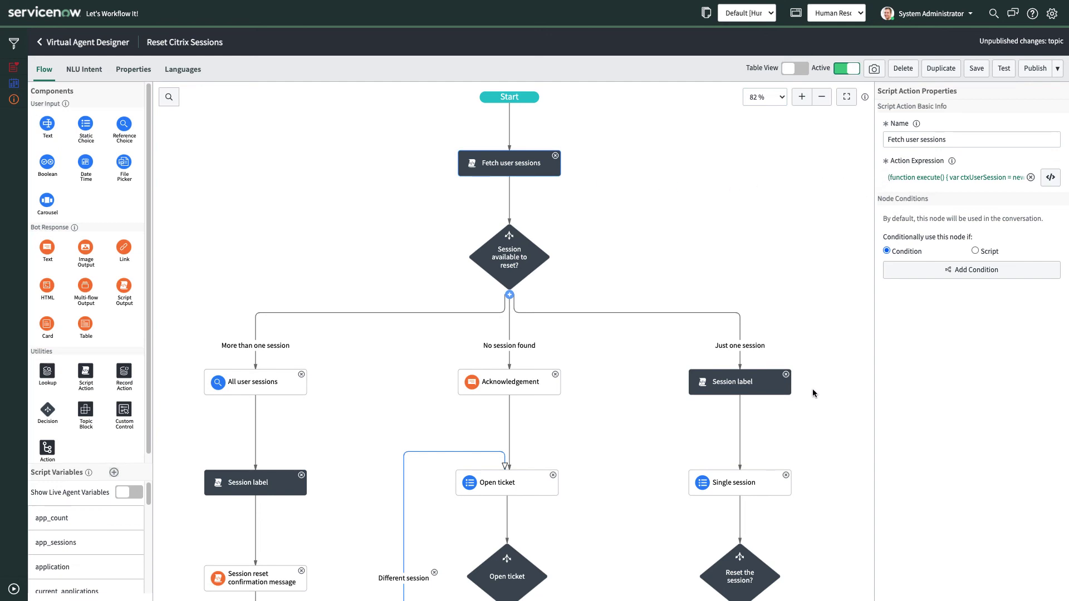
drag(825, 445, 829, 217)
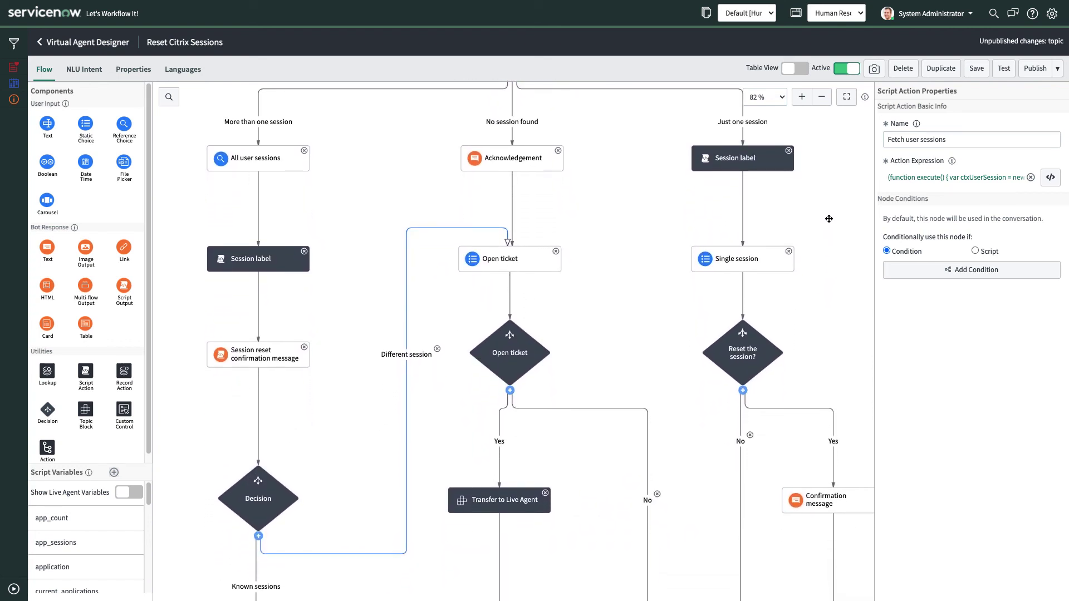
drag(844, 420, 828, 169)
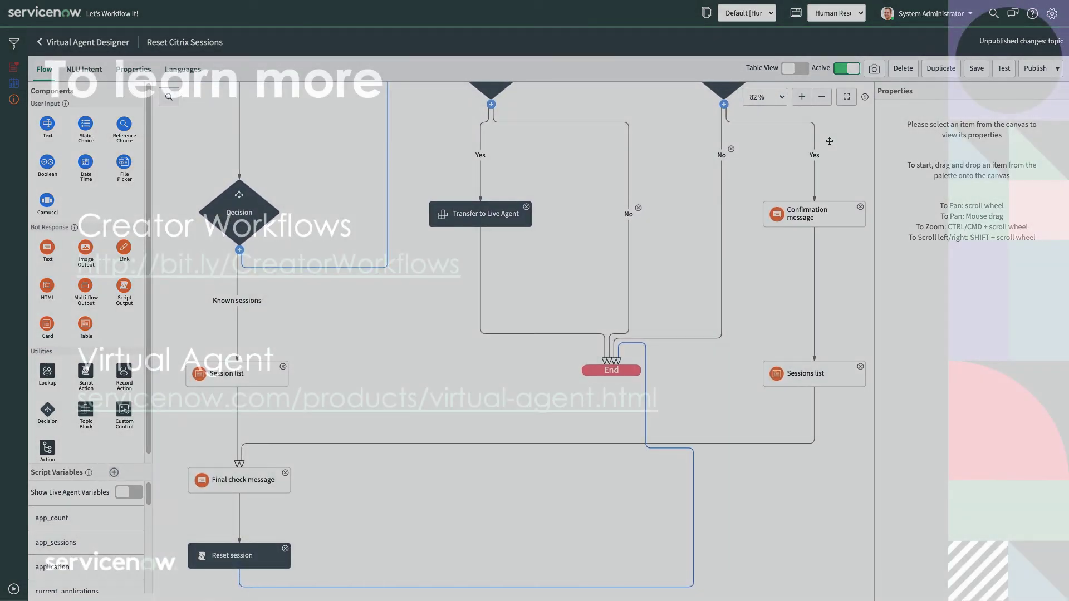